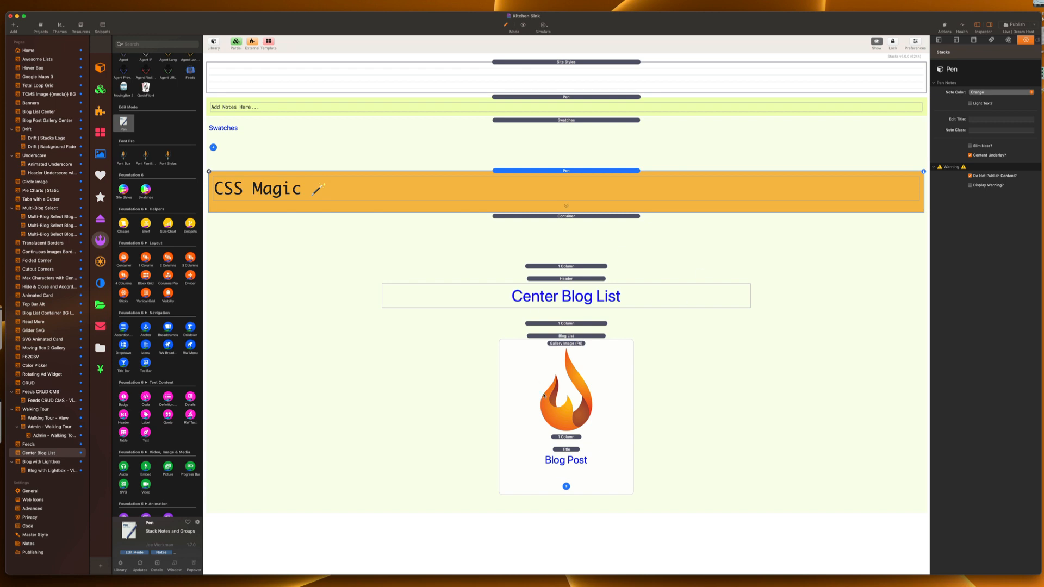
Preview the Center Blog List page and raise the Blog List's load count to 5.
key("super+shift+p")
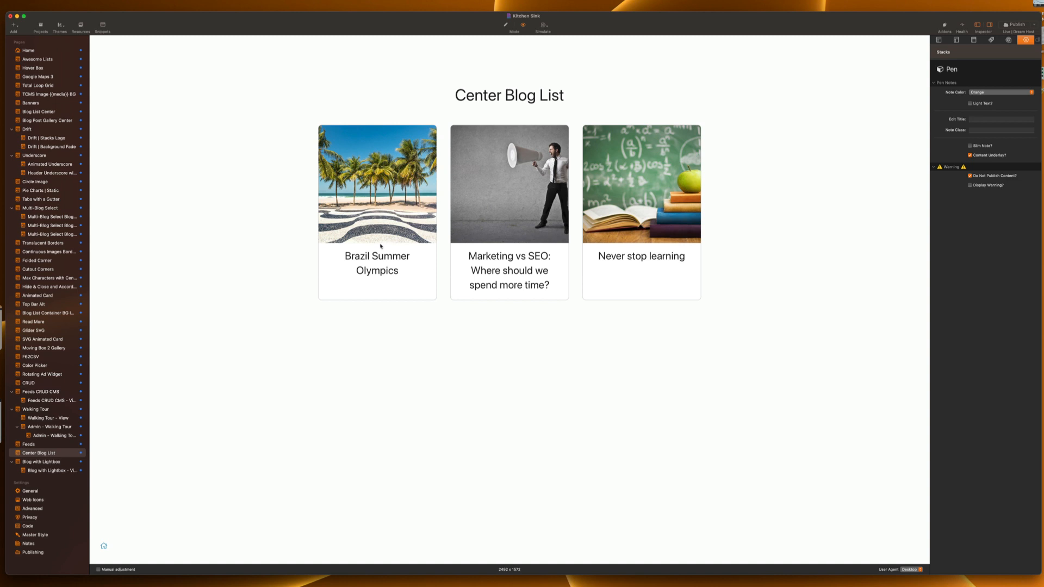
key("super+r")
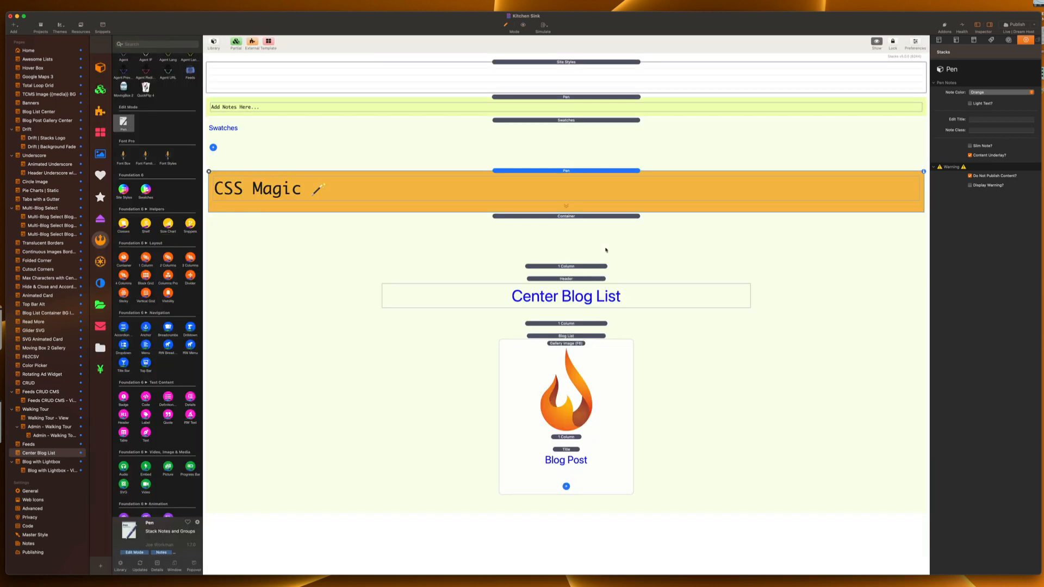
left_click(566, 336)
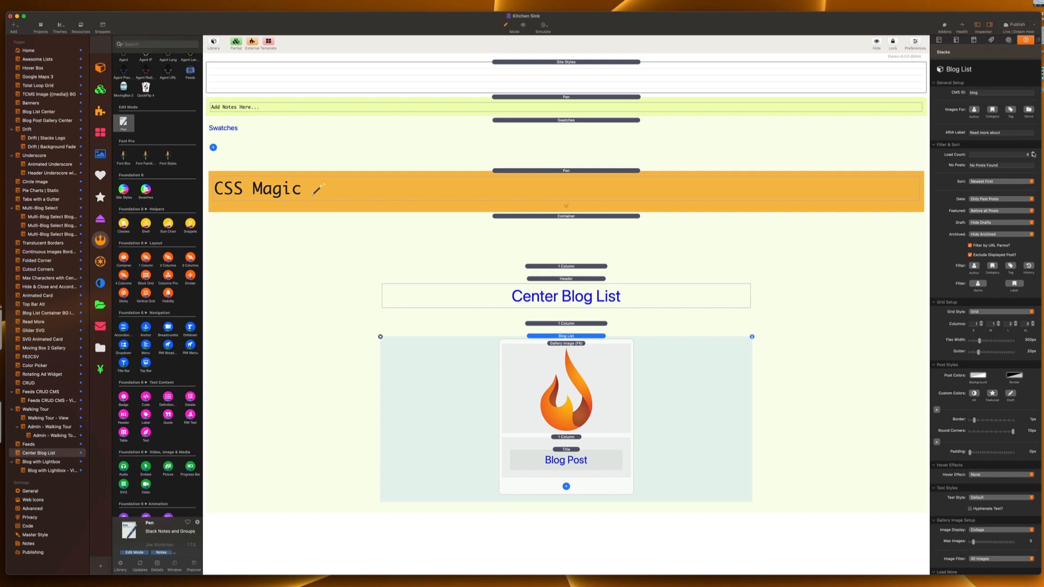
key("super+r")
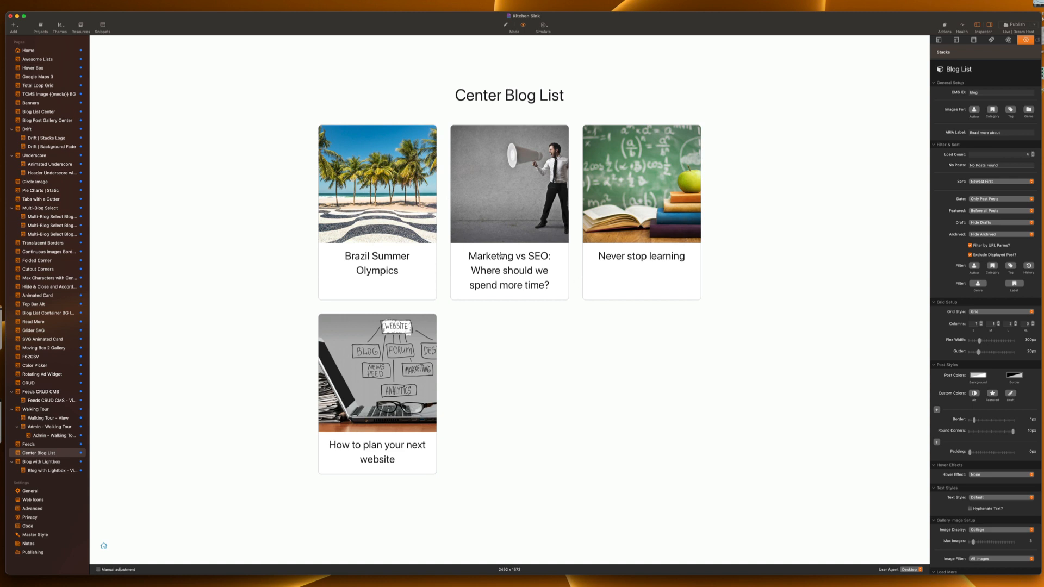
left_click(1033, 154)
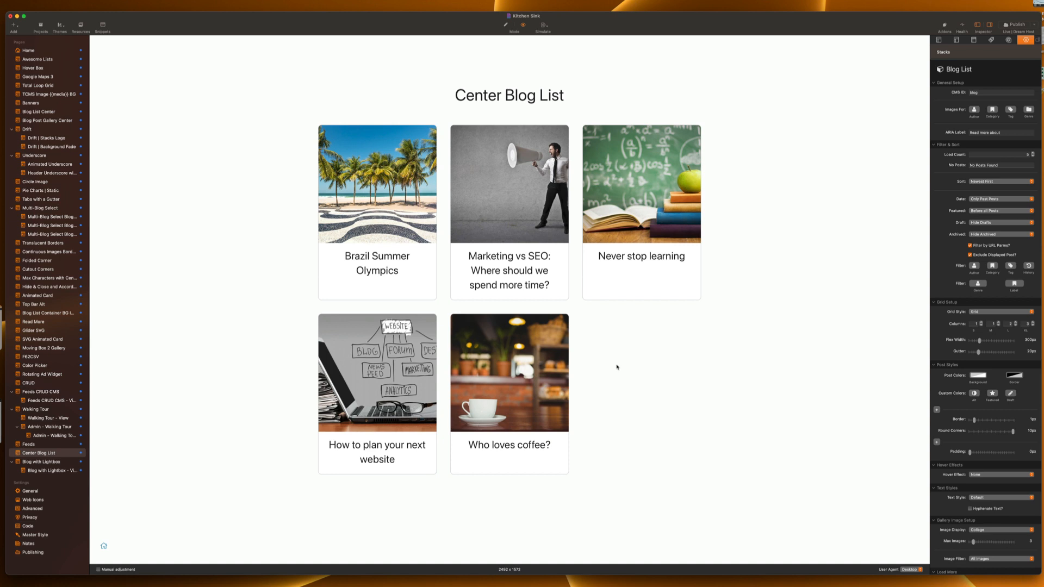
key("super+r")
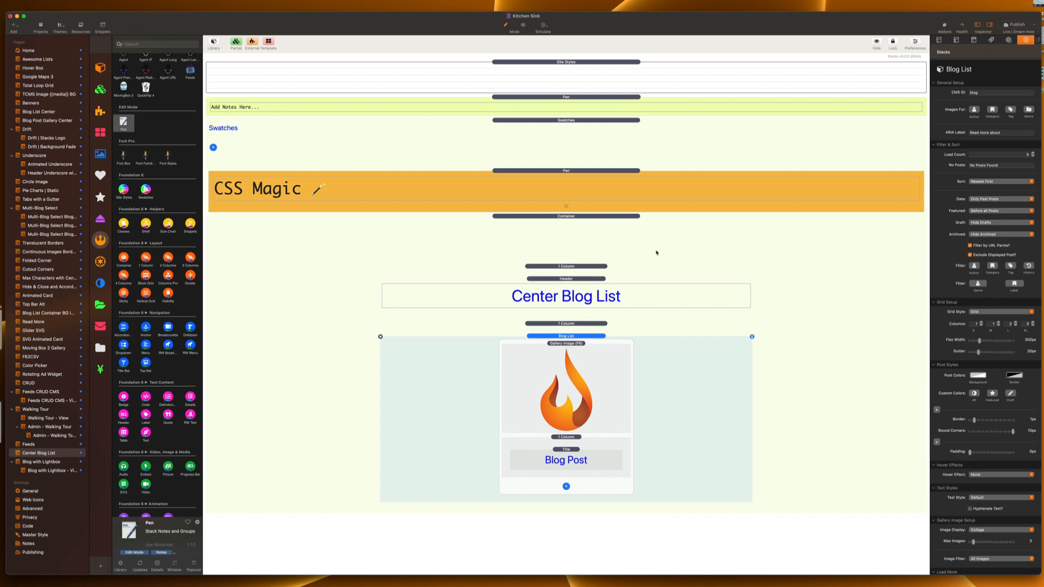
Expand the CSS Magic note and examine its code, highlighting the ID blog_stacks_in_422 that targets the Blog List.
left_click(533, 171)
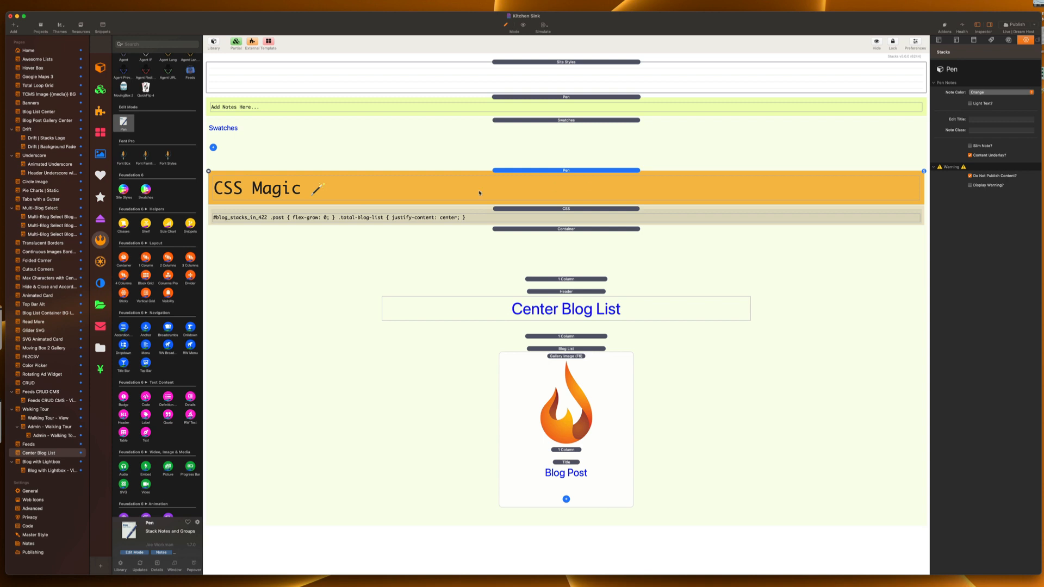
double_click(231, 218)
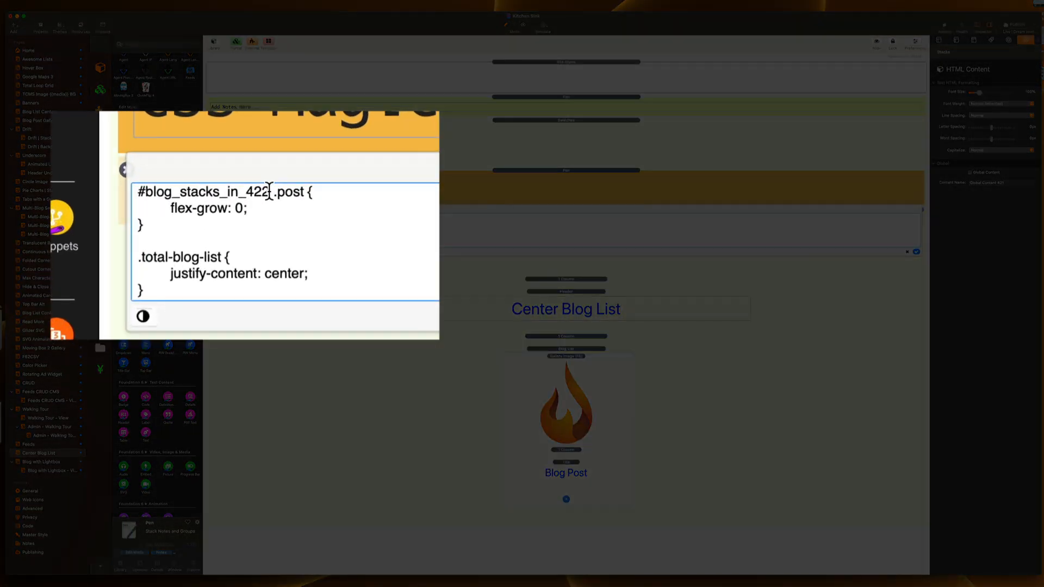
left_click_drag(270, 191, 147, 196)
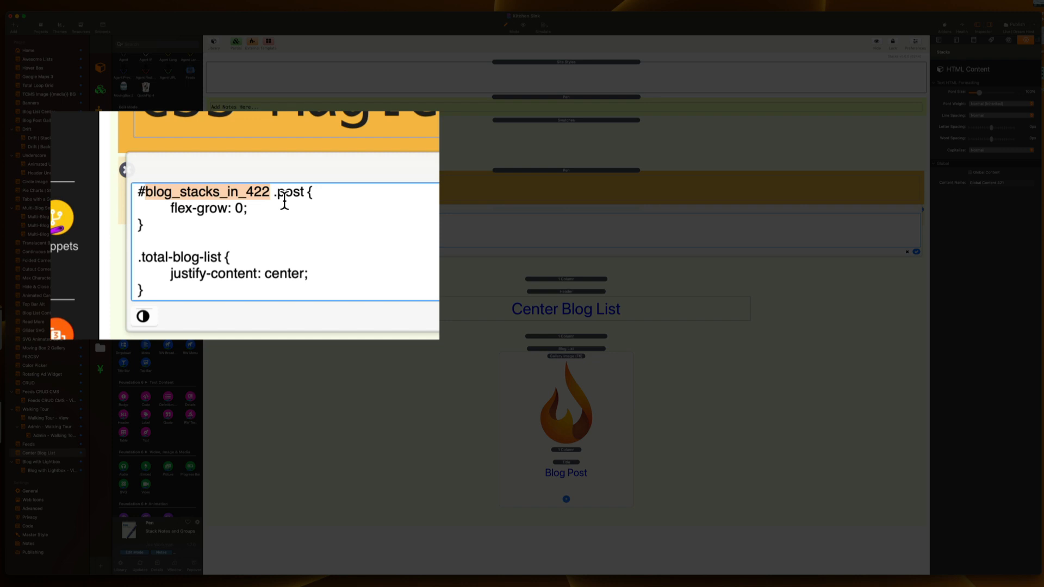
left_click(577, 350)
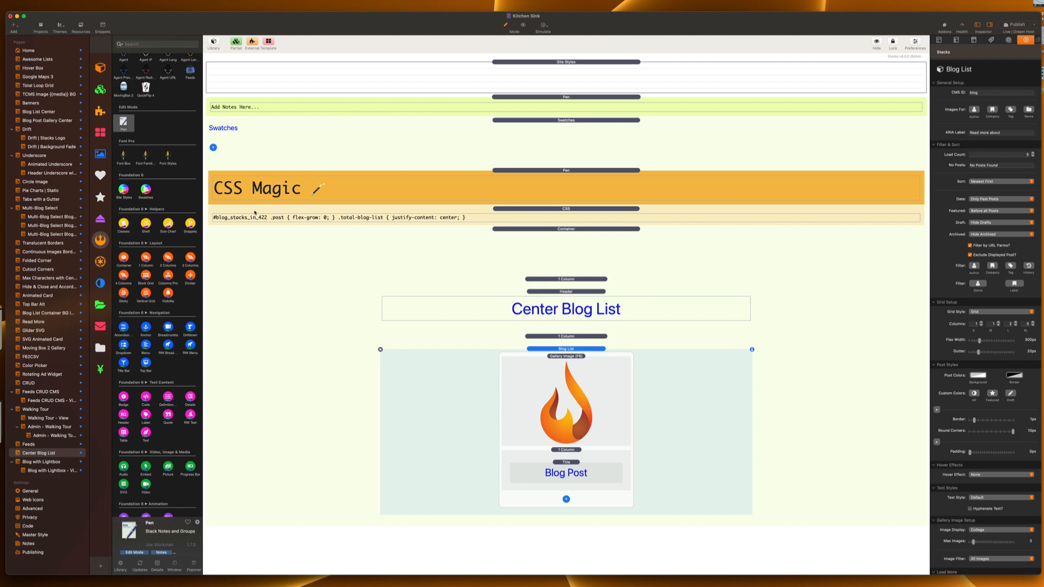
left_click(226, 220)
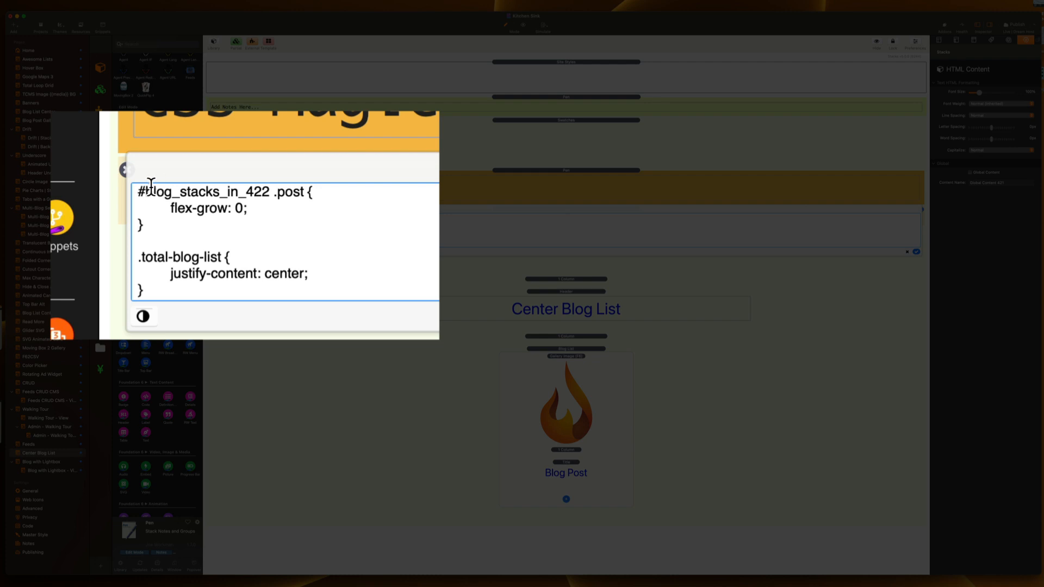
left_click_drag(144, 192, 275, 193)
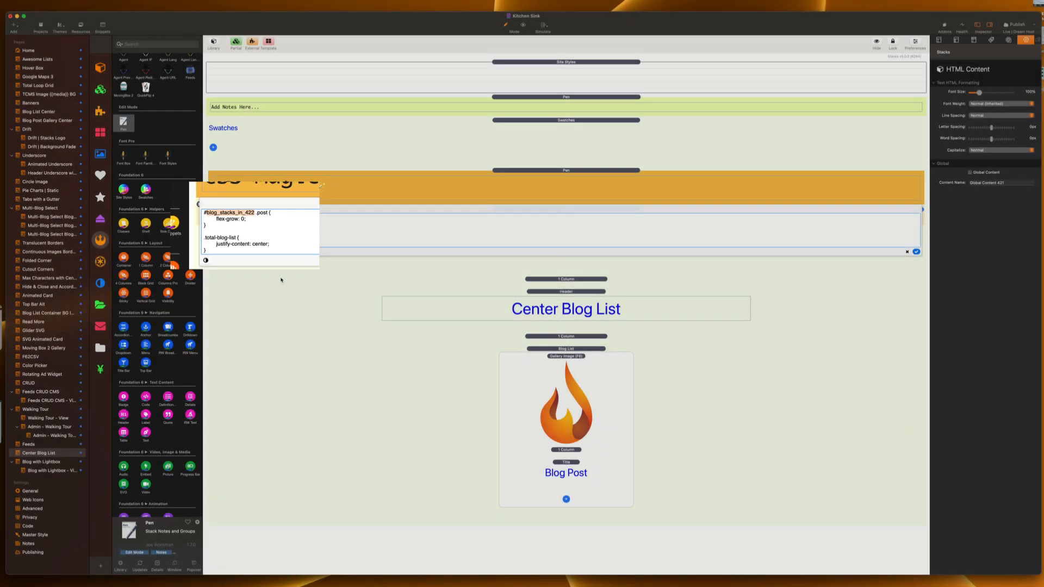
left_click(400, 291)
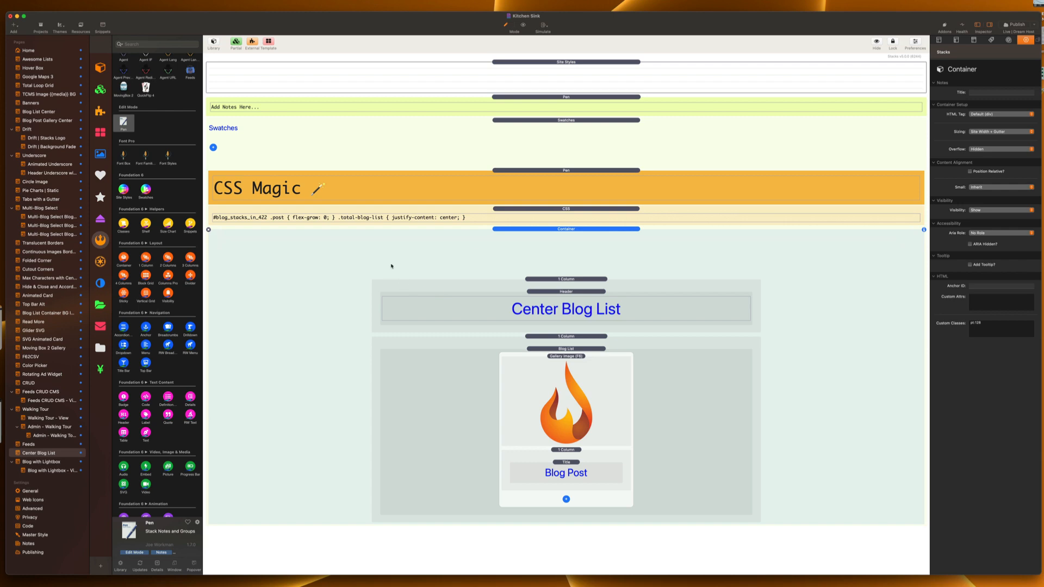
Preview the page in Chrome and inspect the blog list grid's element ID in the developer tools.
key("super+shift+r")
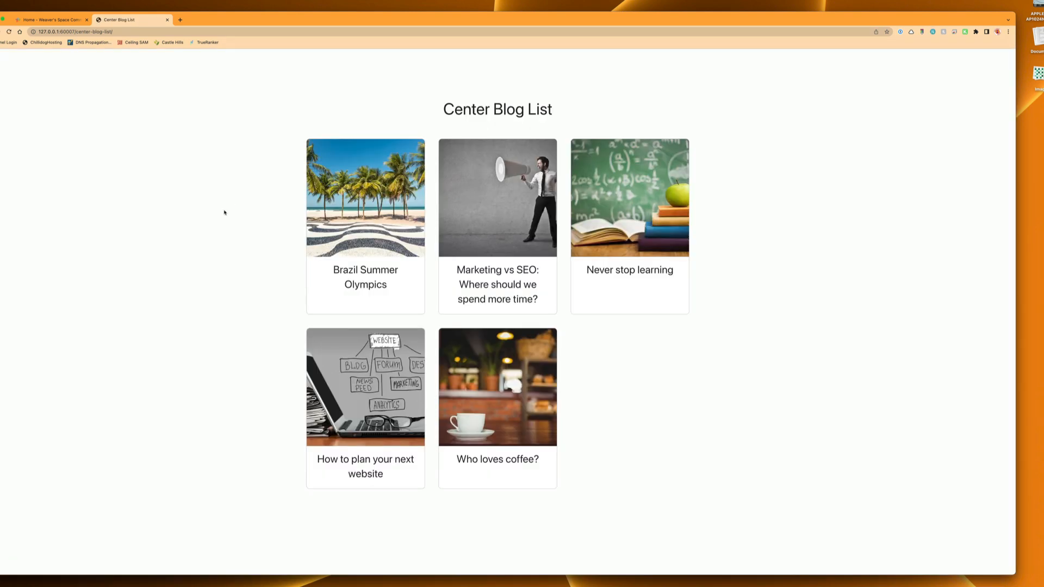
key("super+alt+i")
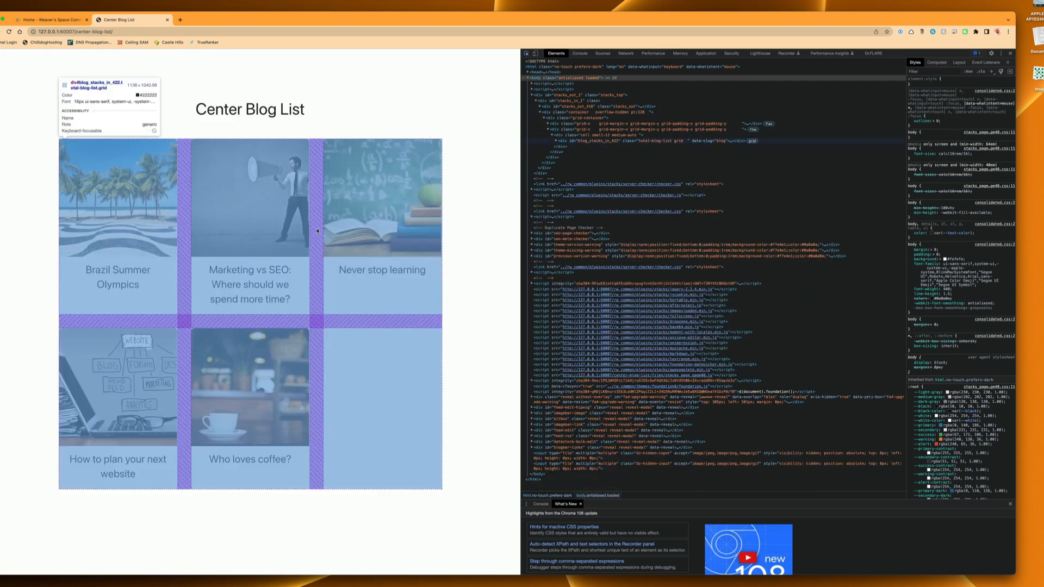
left_click(318, 231)
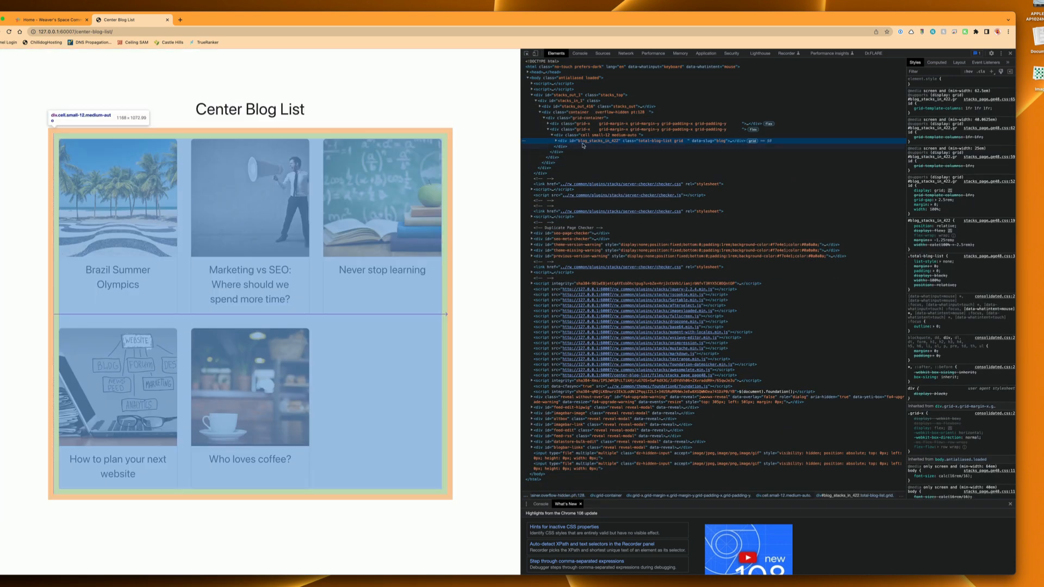
left_click(557, 141)
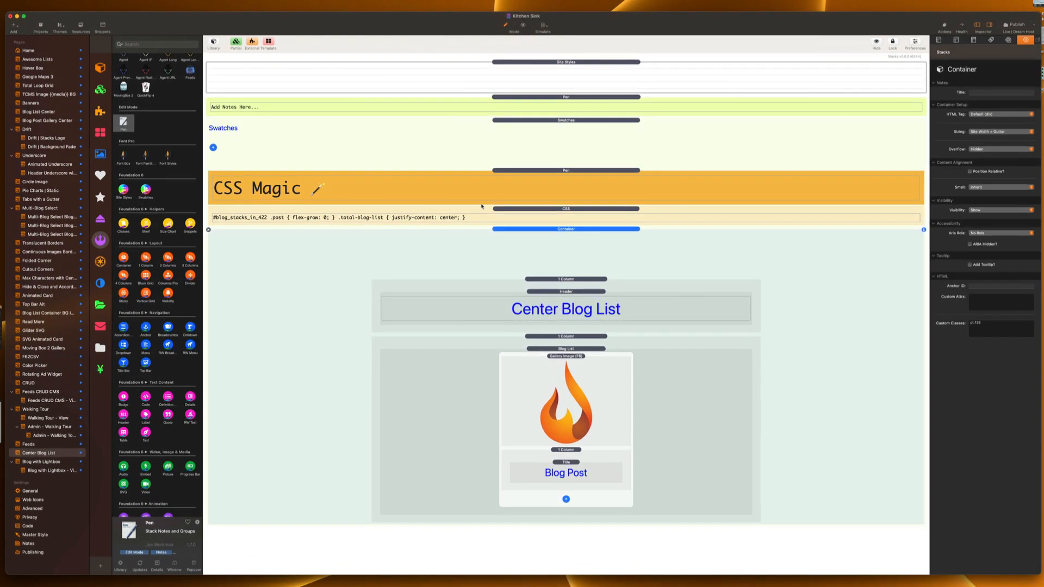
Duplicate the Blog List stack directly below the original.
left_click(561, 349)
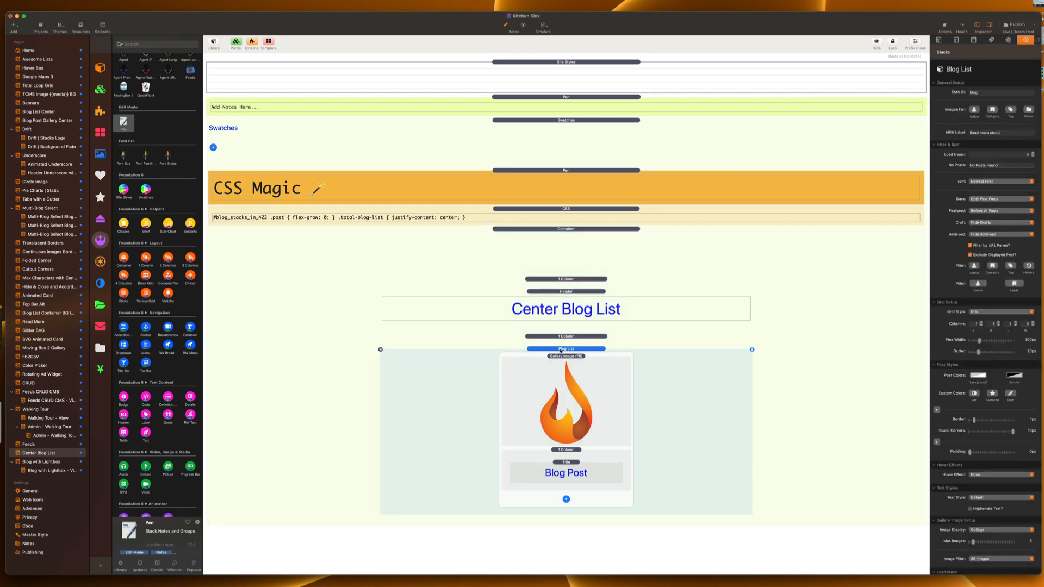
key("super+d")
scroll(560, 351, "down", 3)
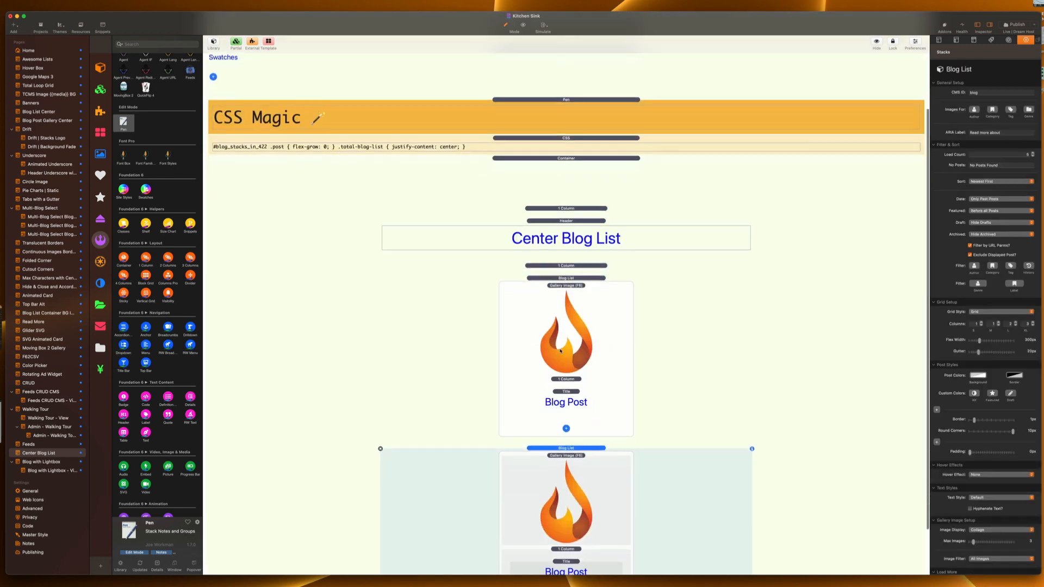
Preview the page in Chrome and compare the element IDs of the two blog lists in the developer tools.
key("super+shift+r")
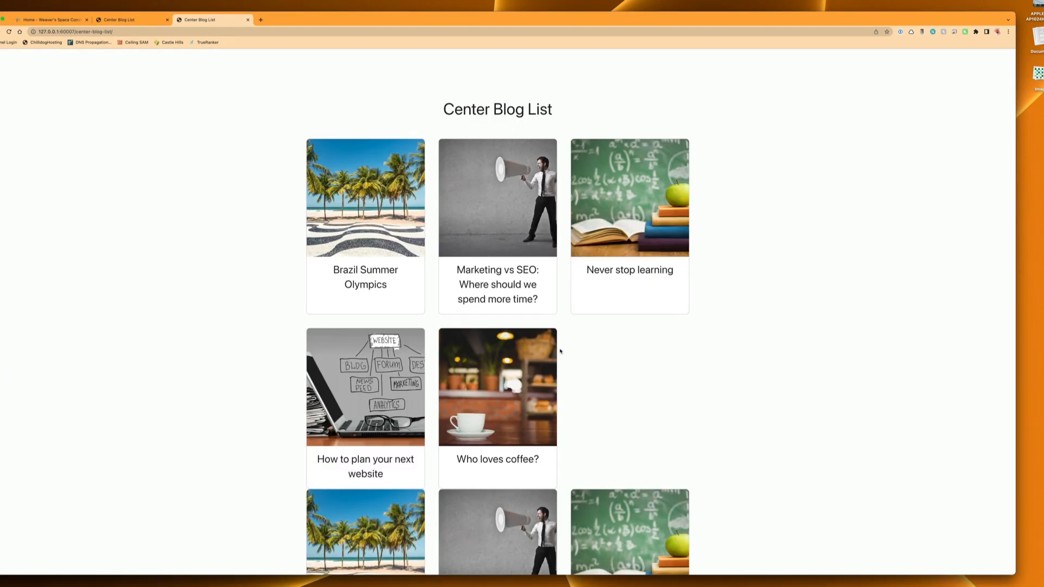
key("super+alt+i")
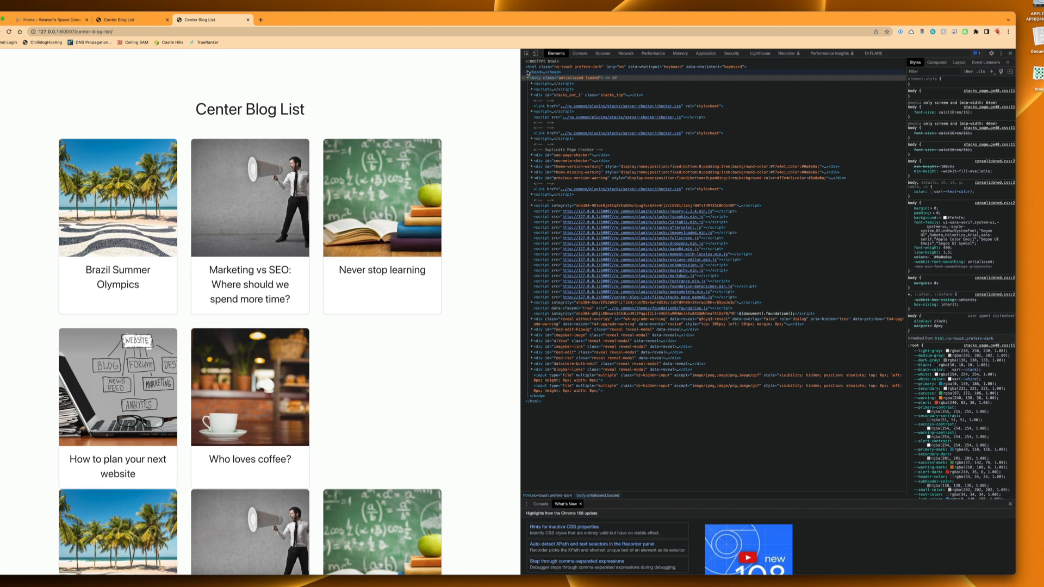
left_click(527, 72)
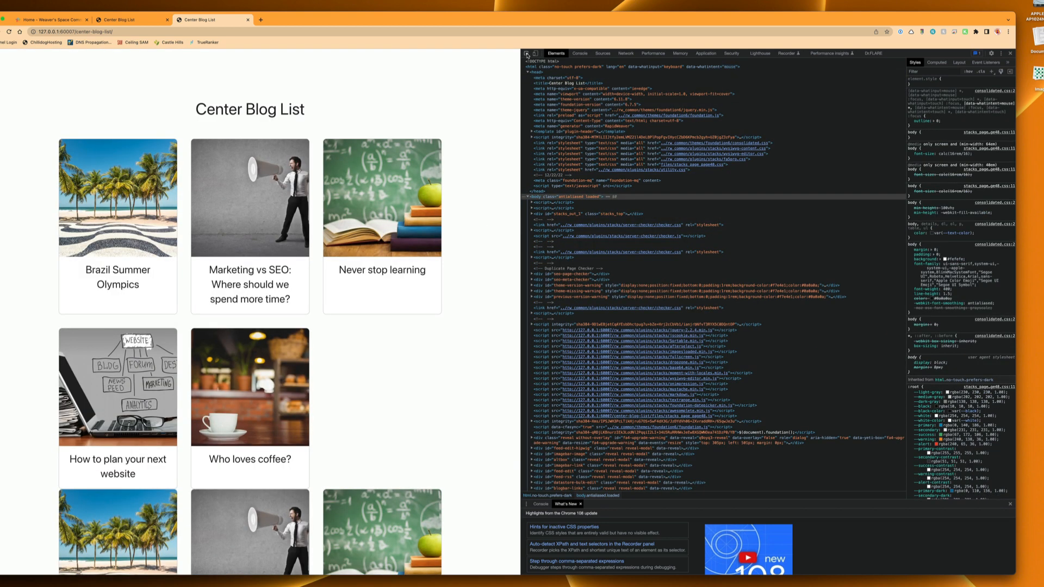
left_click(526, 54)
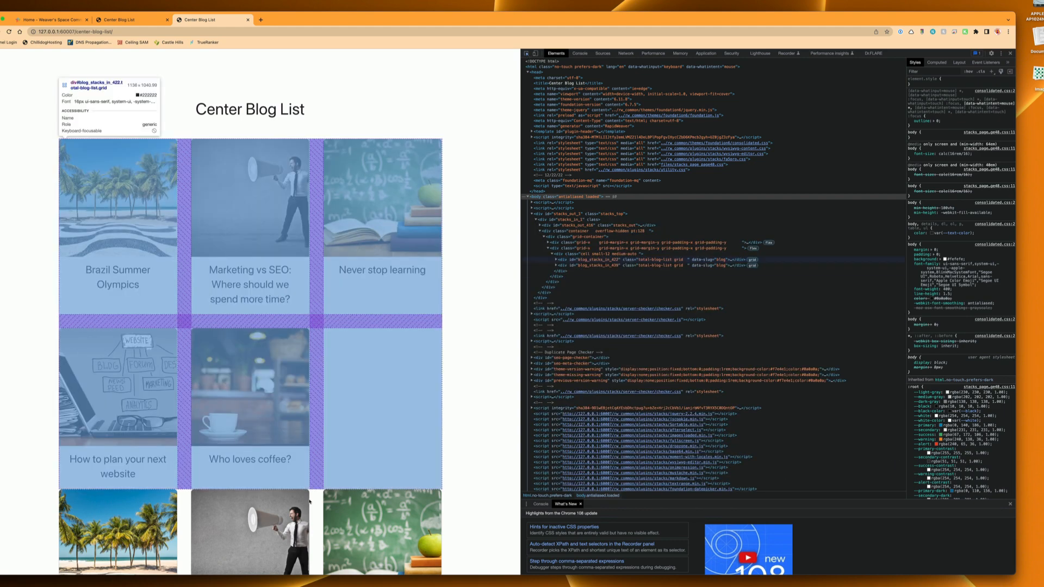
left_click(311, 516)
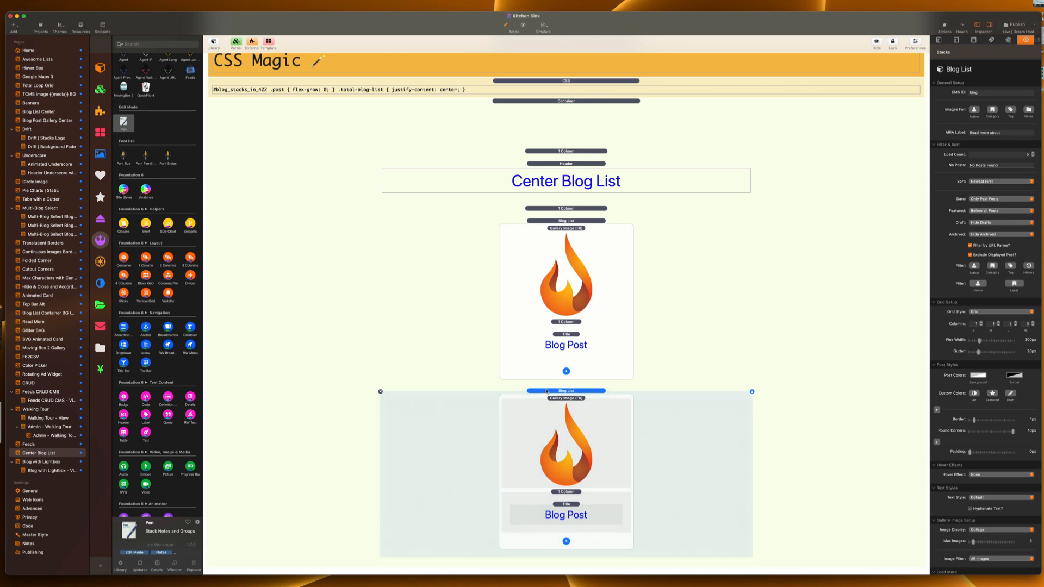
Remove the duplicated Blog List and preview the page with the single list.
scroll(545, 392, "up", 3)
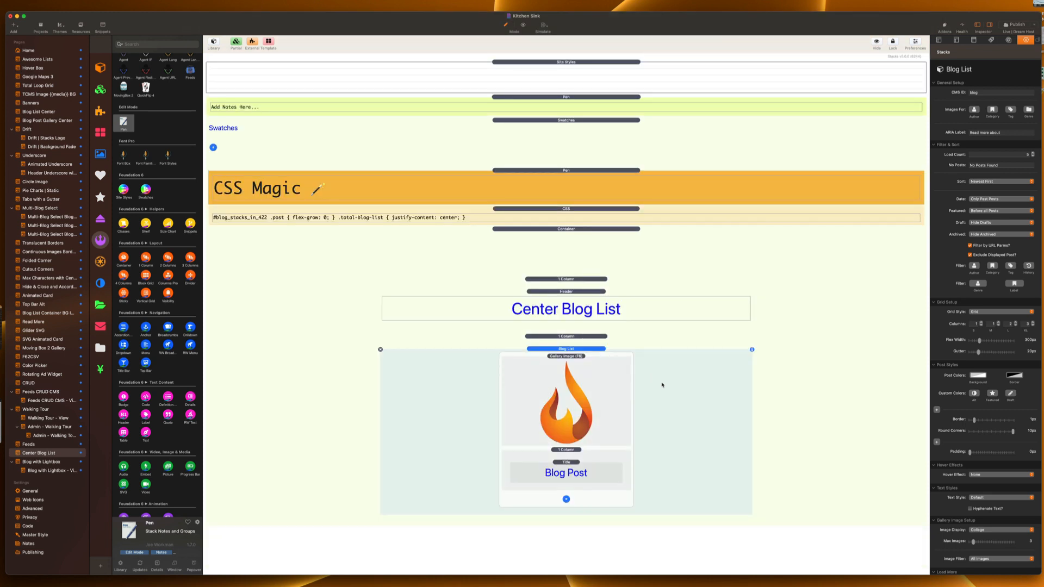
key("super+r")
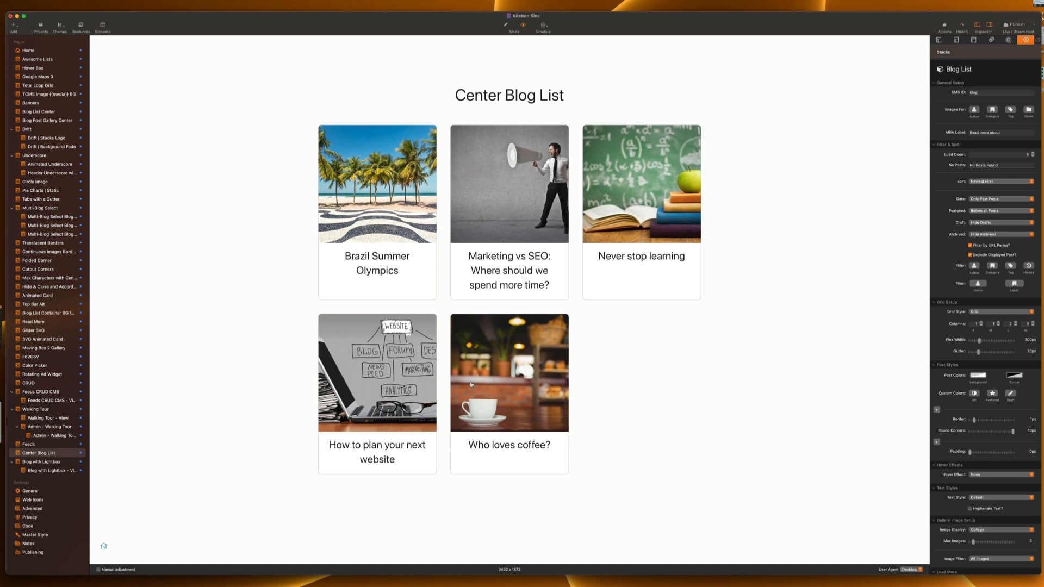
key("super+r")
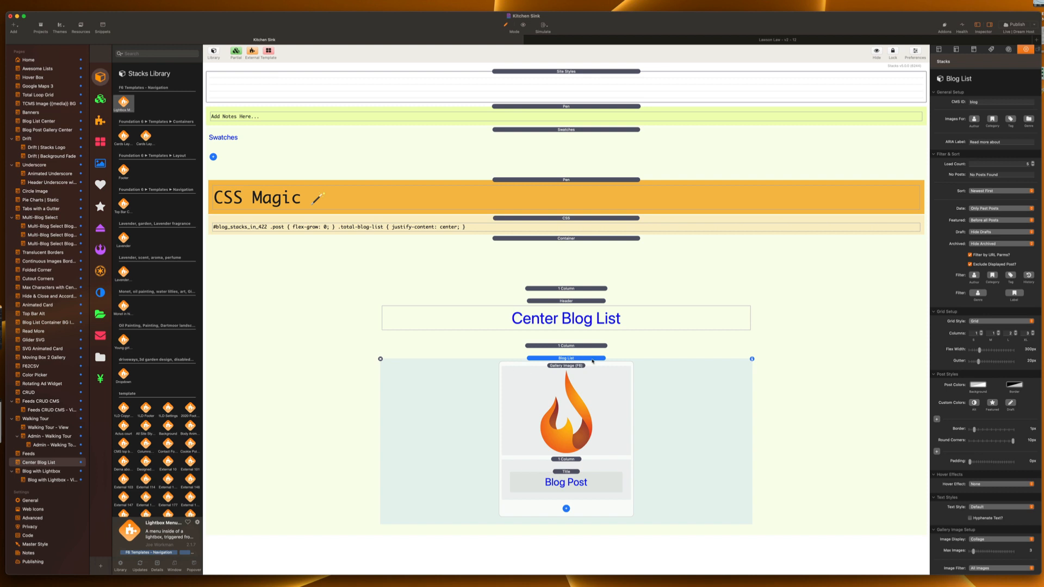
Set the Blog List's grid style to Flex Grid and preview the page.
left_click(982, 324)
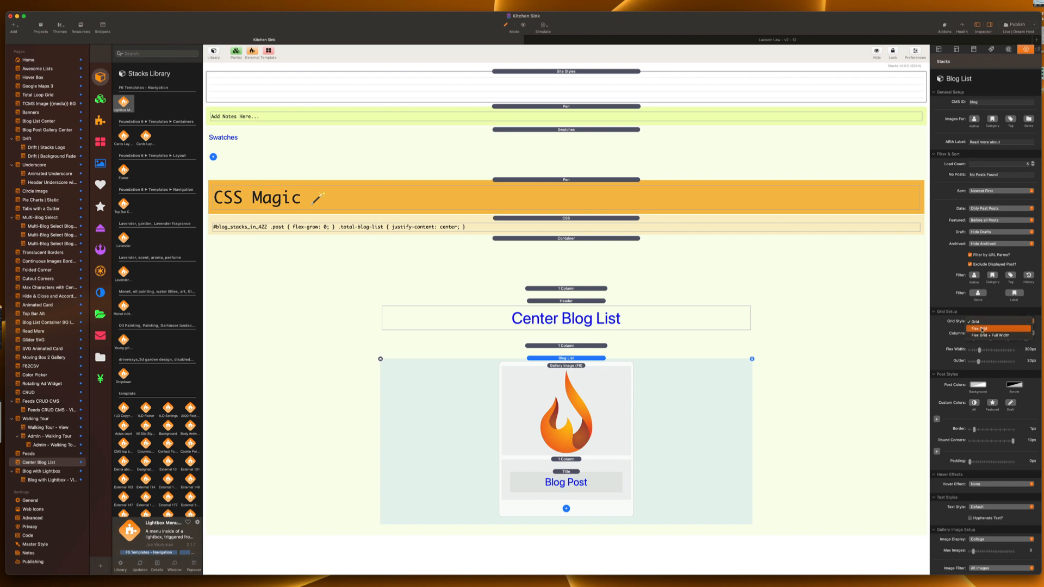
left_click(993, 330)
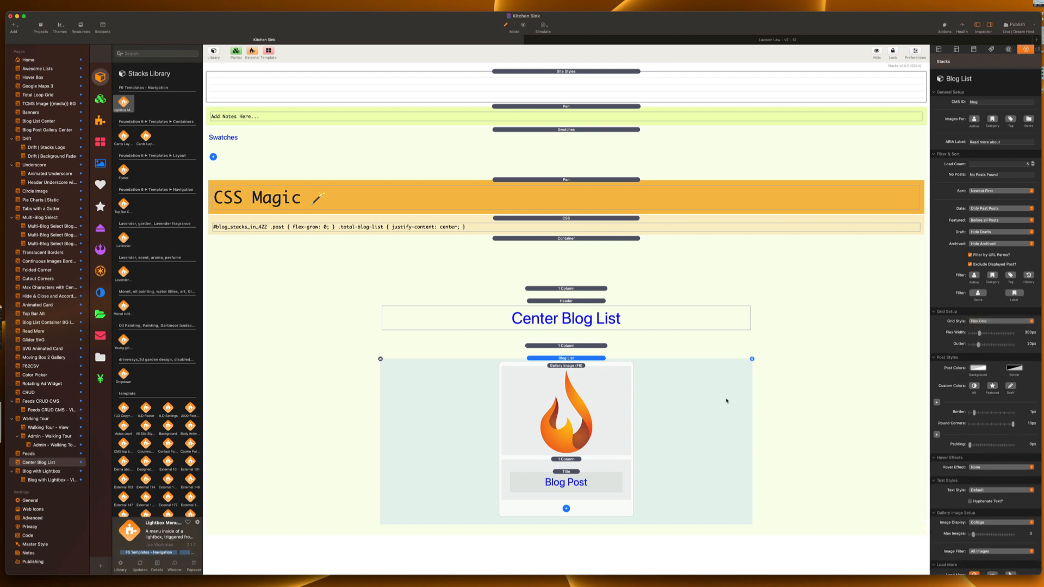
key("super+r")
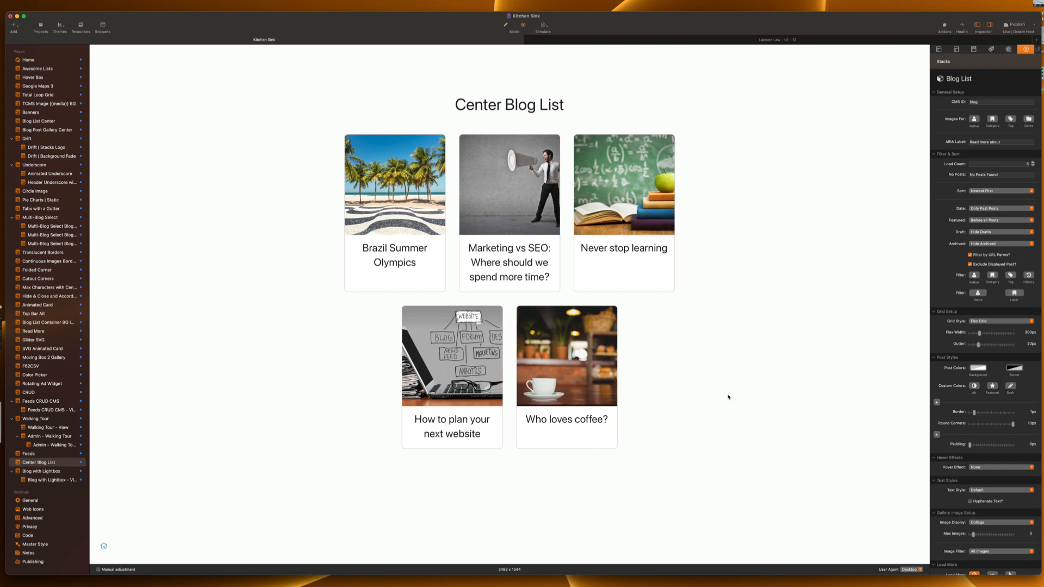
Raise the Blog List's load count to 7 in the preview and check how the last row is laid out.
left_click(1034, 162)
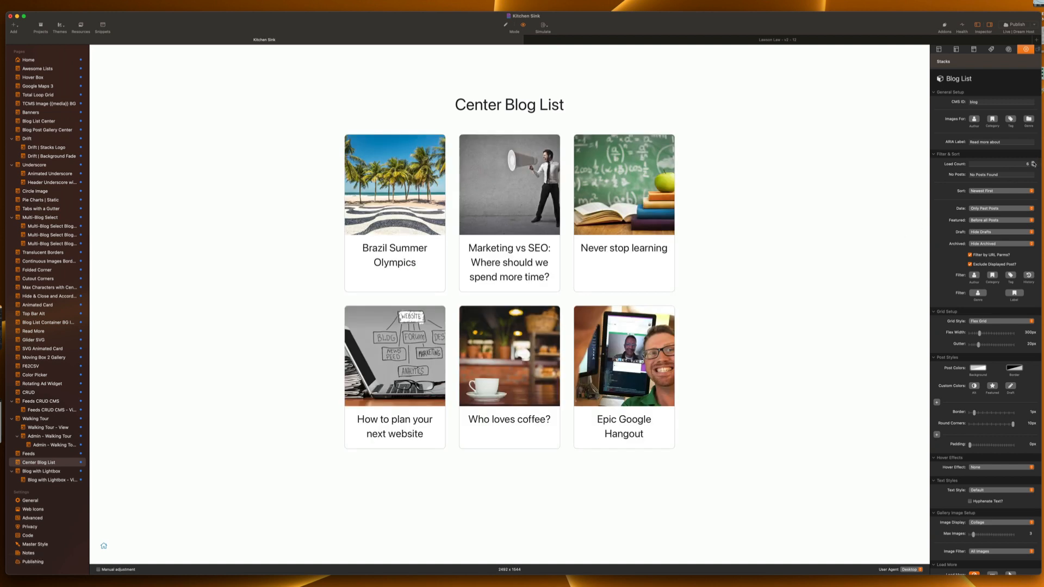
left_click(1035, 162)
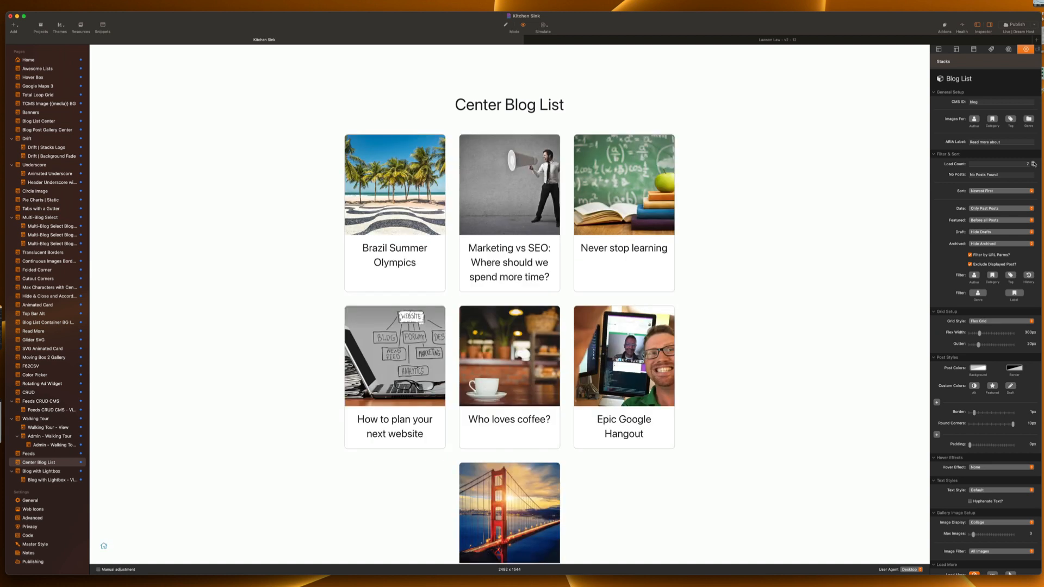
scroll(746, 261, "down", 2)
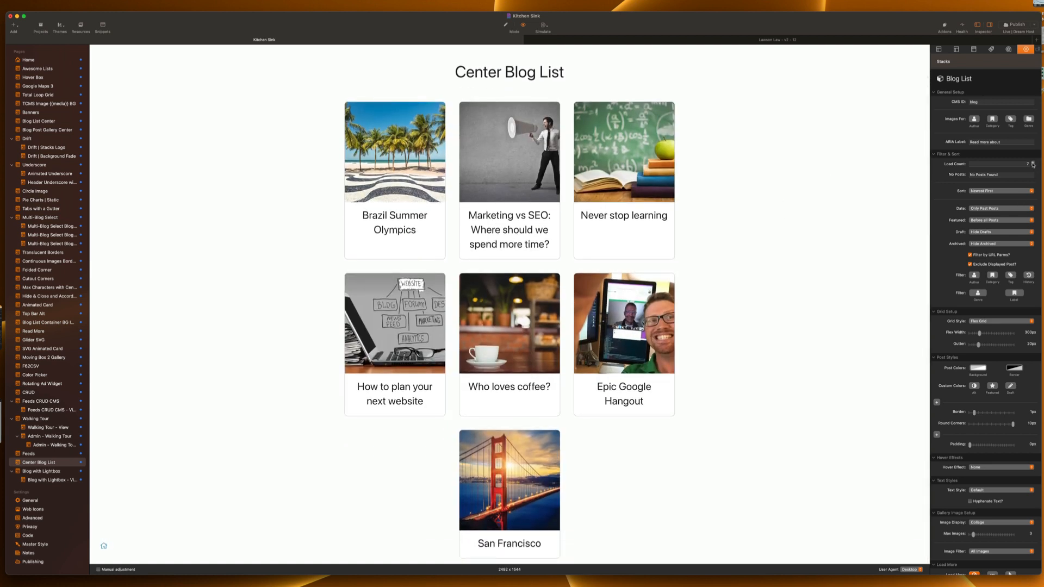
scroll(709, 273, "up", 1)
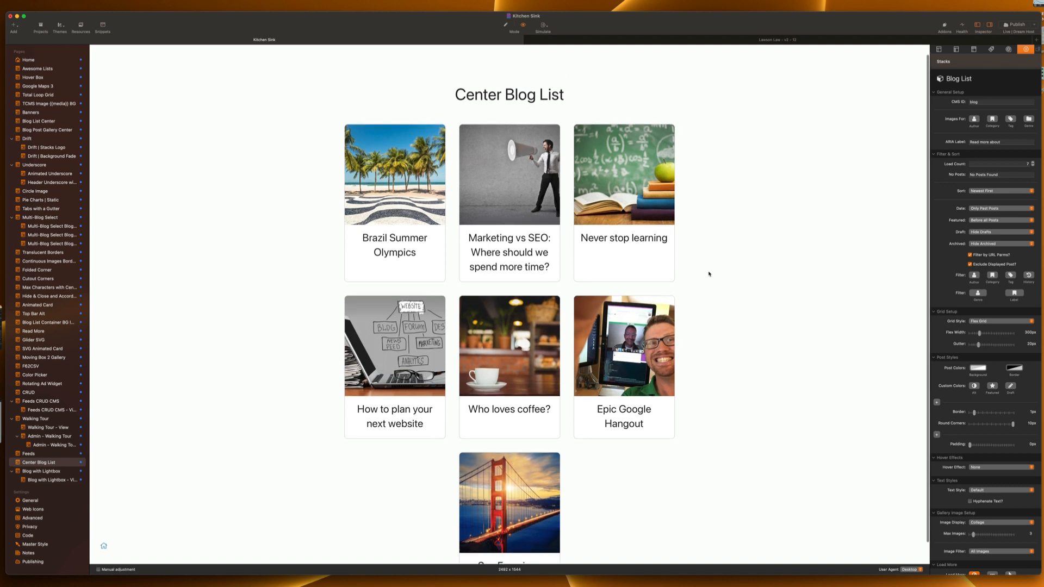